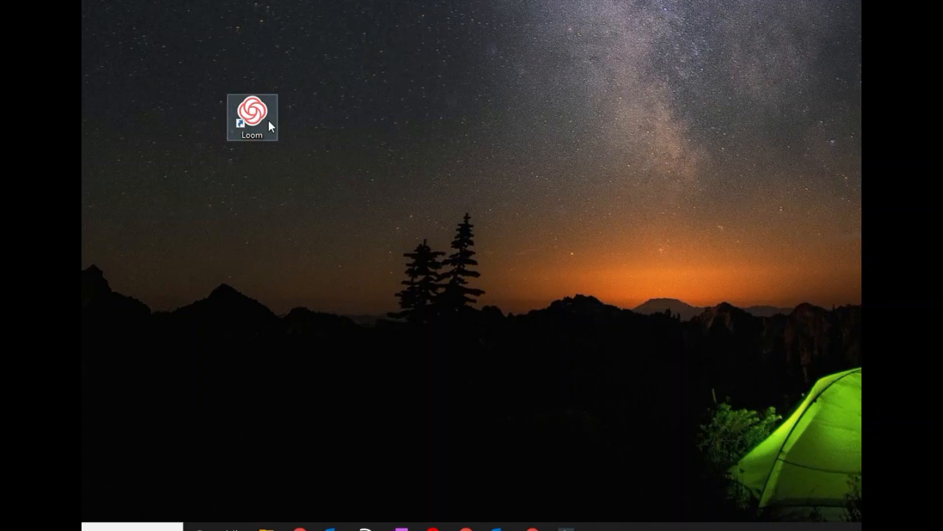
Launch Loom and start a Screen+Cam recording over the Google home page.
{"action": "double_click", "coordinate": [258, 117]}
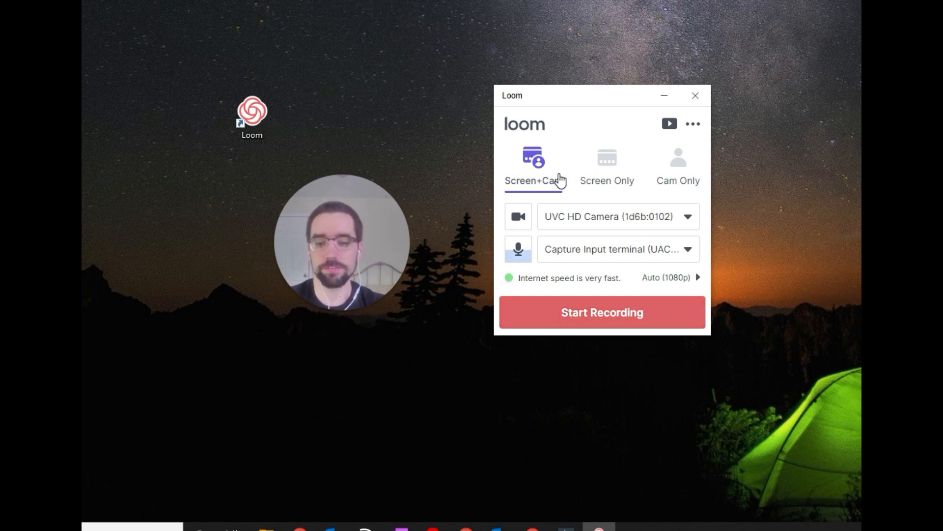
{"action": "mouse_move", "coordinate": [355, 261]}
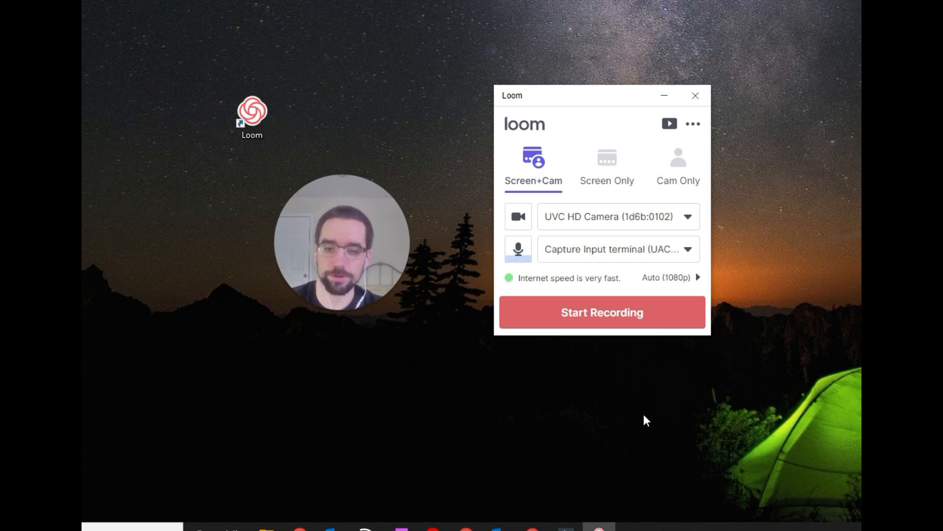
{"action": "left_click_drag", "start_coordinate": [563, 101], "coordinate": [578, 129]}
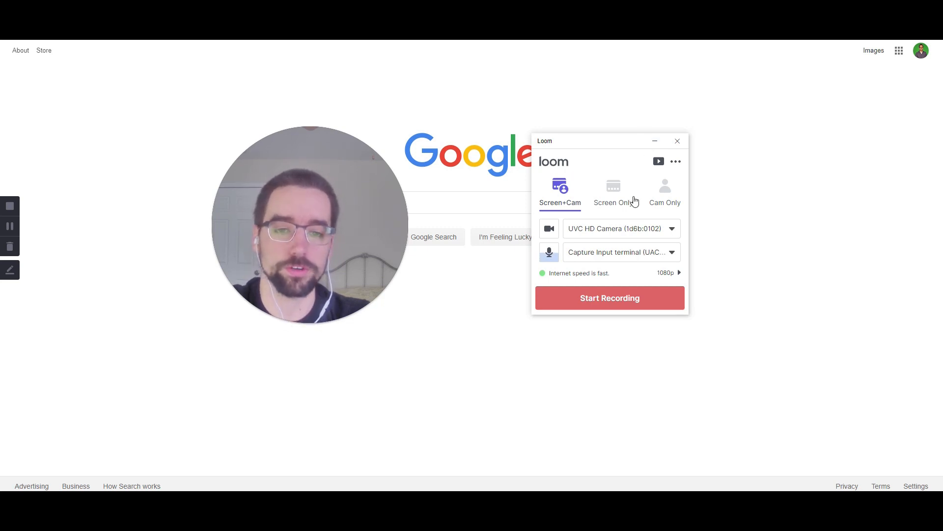
{"action": "left_click", "coordinate": [606, 306]}
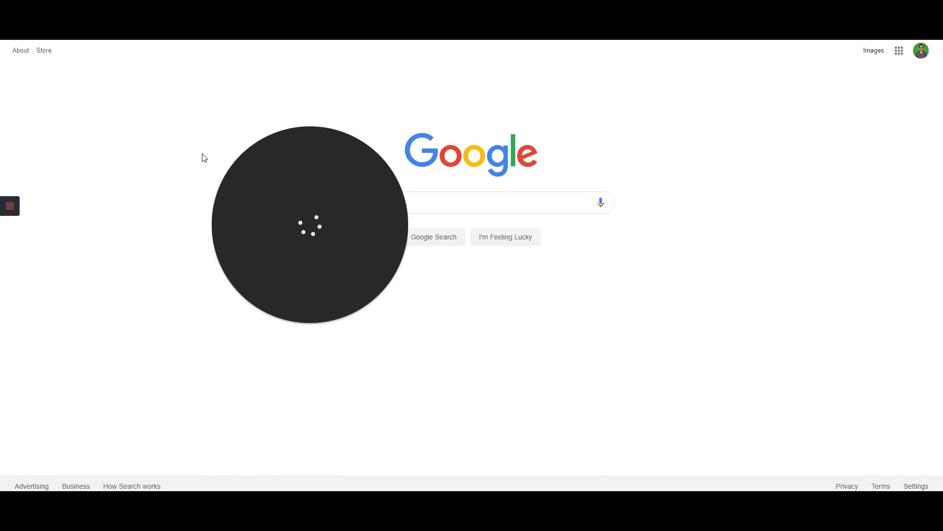
Resume the paused recording and draw red freehand strokes on the Google page with the Draw tool.
{"action": "mouse_move", "coordinate": [10, 224]}
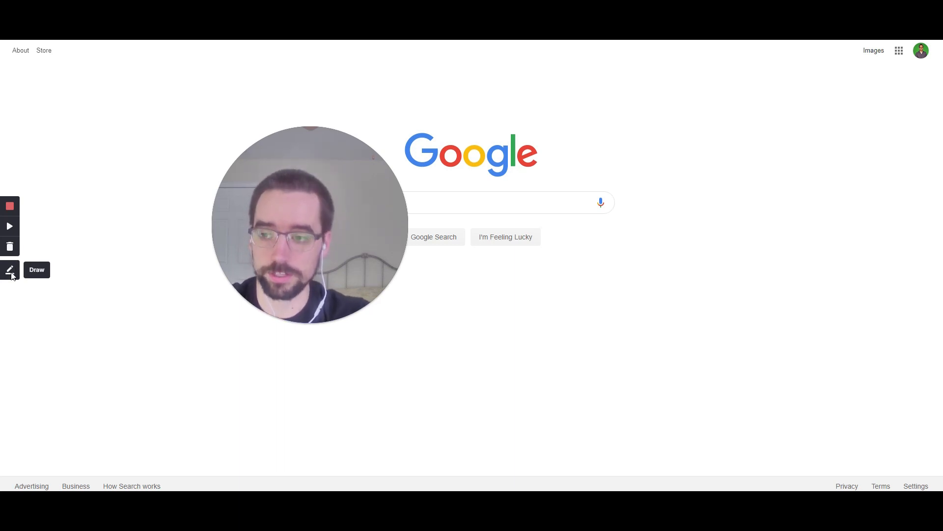
{"action": "left_click", "coordinate": [11, 226]}
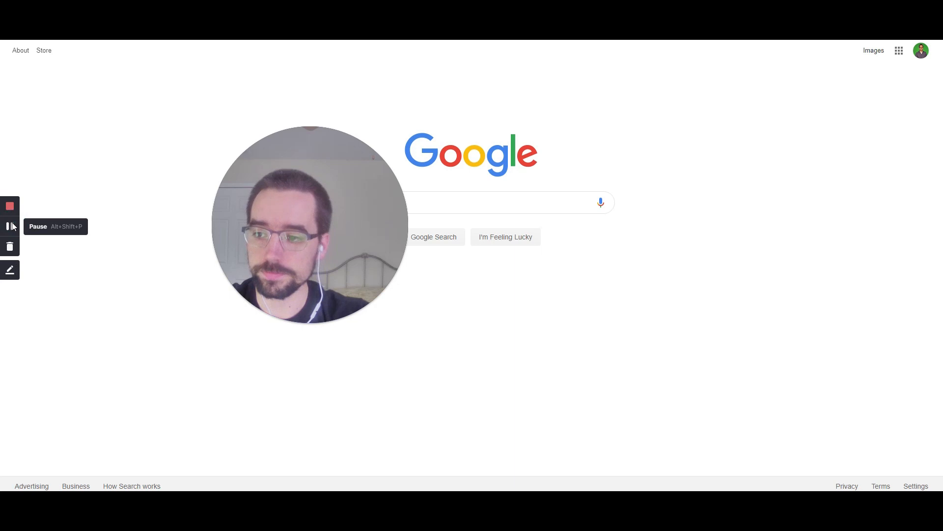
{"action": "left_click", "coordinate": [11, 276]}
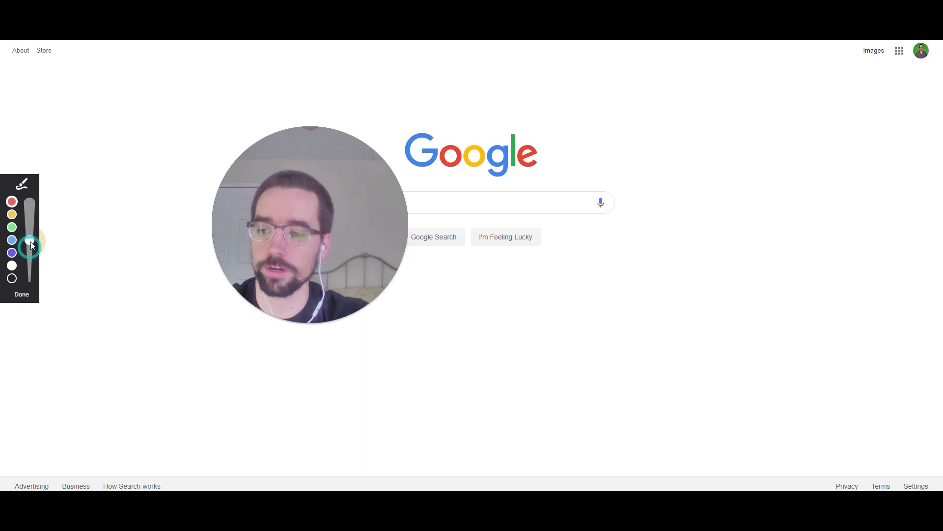
{"action": "left_click_drag", "start_coordinate": [575, 203], "coordinate": [538, 235]}
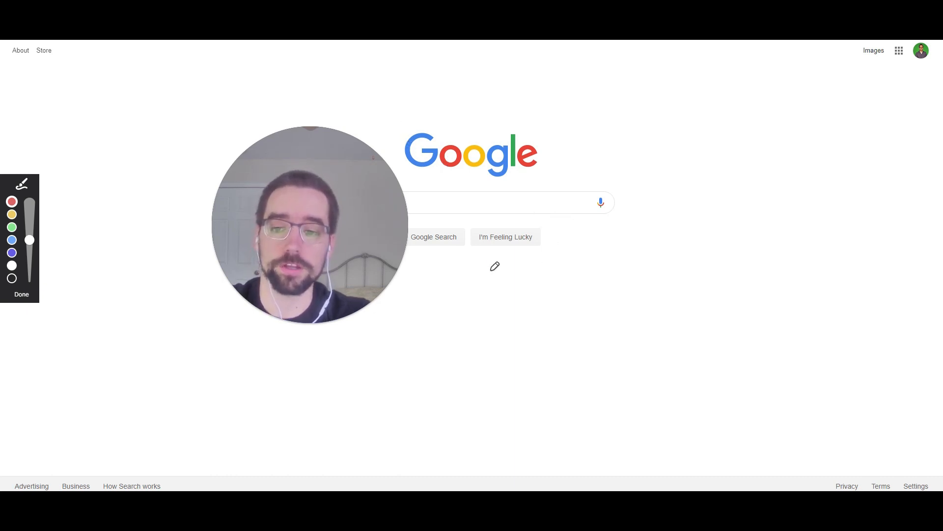
{"action": "left_click_drag", "start_coordinate": [497, 256], "coordinate": [620, 265]}
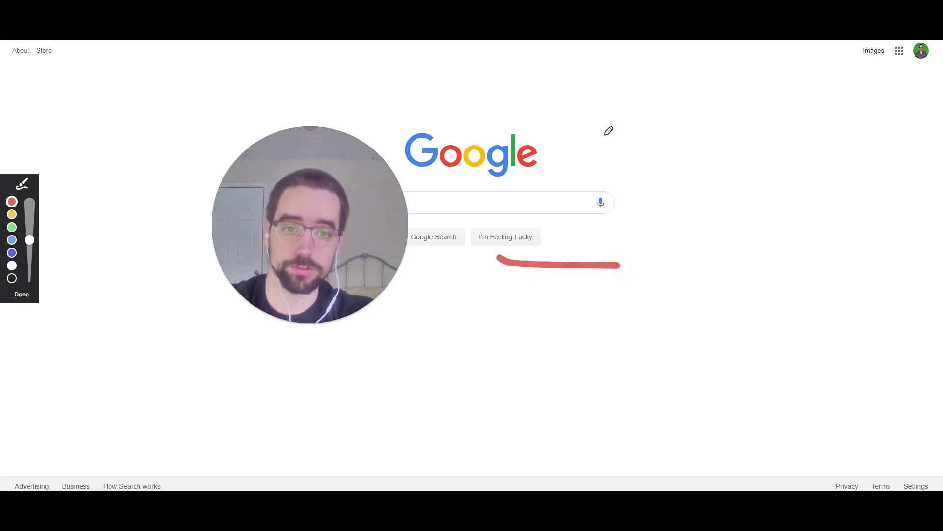
{"action": "mouse_move", "coordinate": [600, 79]}
{"action": "left_mouse_down"}
{"action": "mouse_move", "coordinate": [562, 127]}
{"action": "mouse_move", "coordinate": [608, 132]}
{"action": "left_mouse_up"}
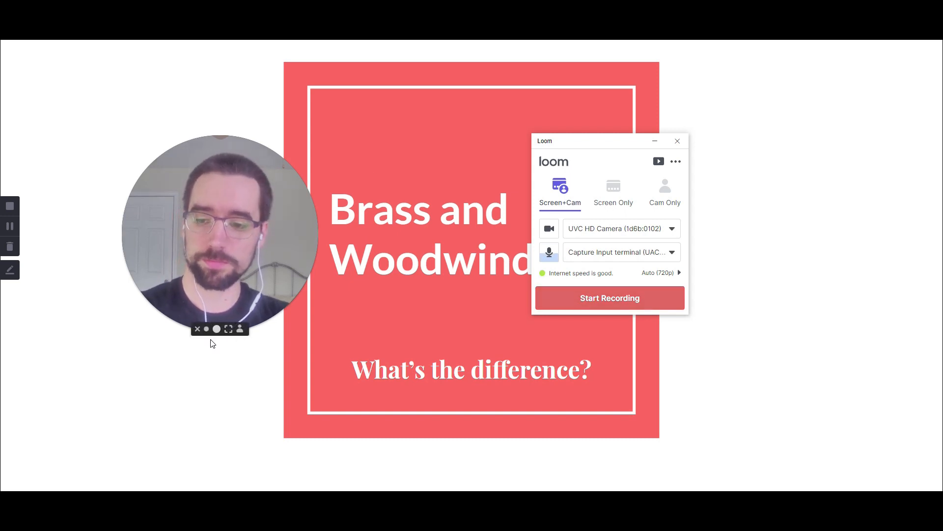
Start recording the Brass and Woodwinds slideshow with the small camera bubble and advance past the title slide.
{"action": "left_click", "coordinate": [207, 329]}
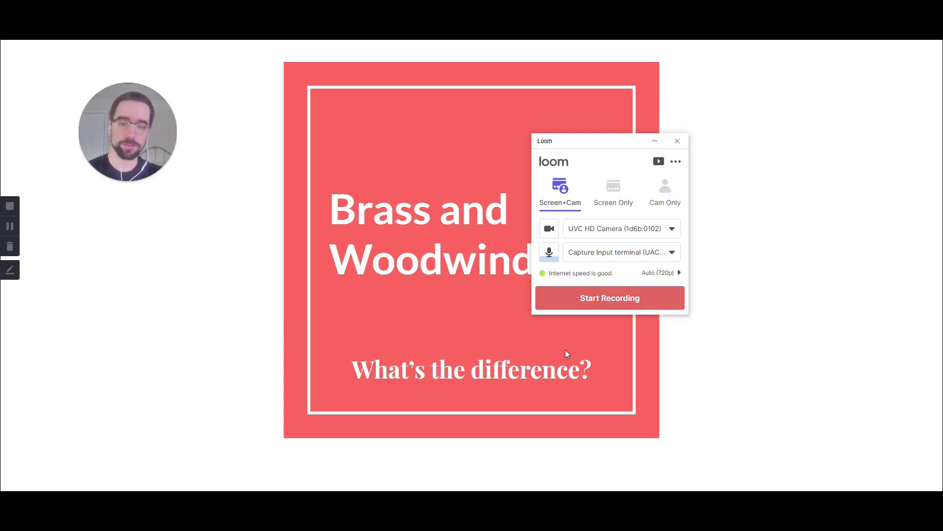
{"action": "left_click", "coordinate": [584, 307]}
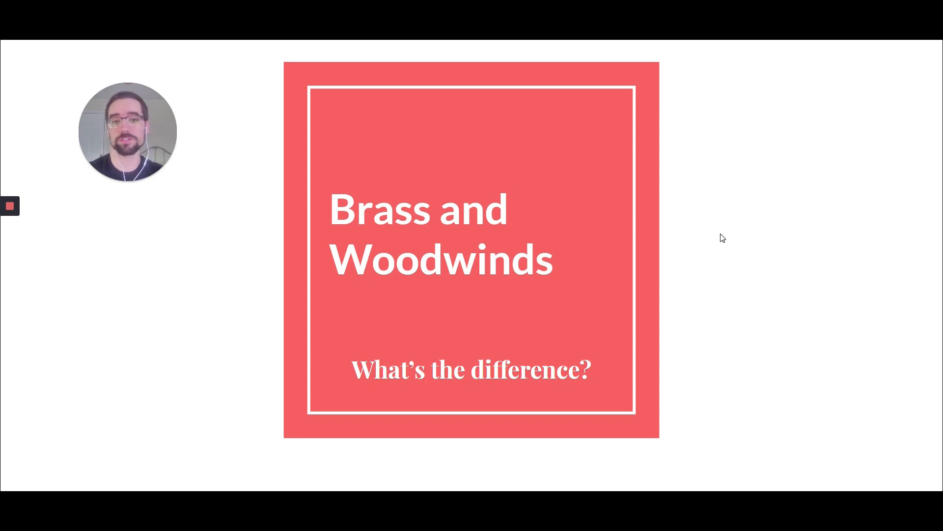
{"action": "left_click", "coordinate": [756, 232]}
{"action": "left_click", "coordinate": [756, 232]}
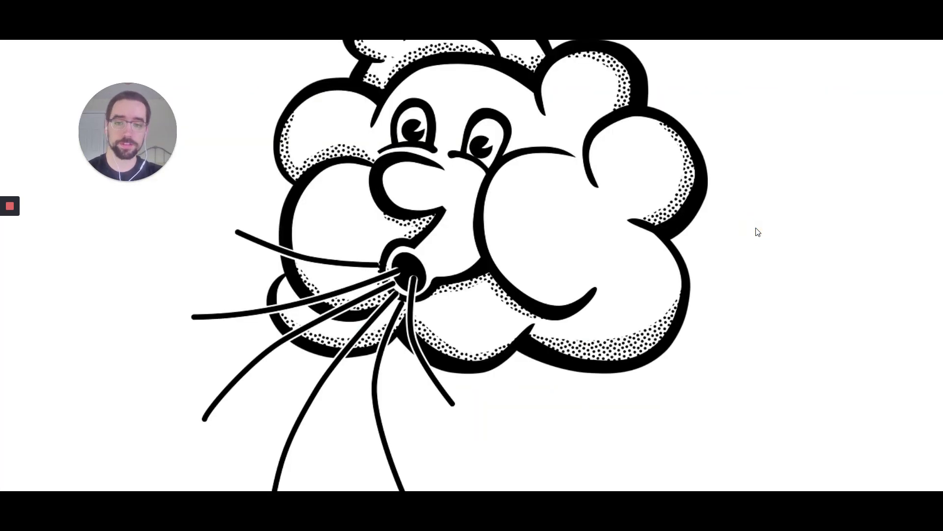
Draw a red line towards the saxophone on its slide, leave drawing mode and stop the recording.
{"action": "left_click", "coordinate": [9, 267]}
{"action": "left_click", "coordinate": [659, 200]}
{"action": "mouse_move", "coordinate": [710, 209]}
{"action": "left_mouse_down"}
{"action": "mouse_move", "coordinate": [602, 177]}
{"action": "mouse_move", "coordinate": [530, 260]}
{"action": "left_mouse_up"}
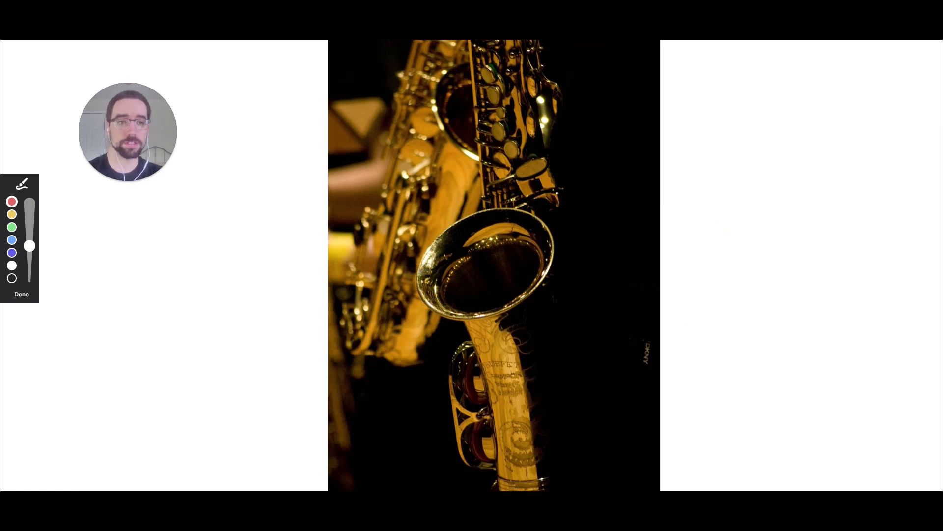
{"action": "left_click", "coordinate": [21, 295]}
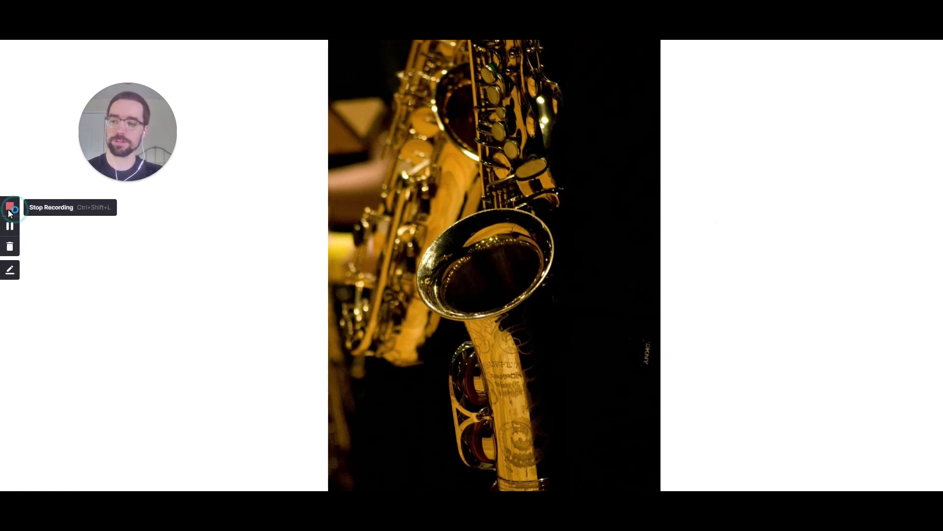
{"action": "left_click", "coordinate": [10, 208]}
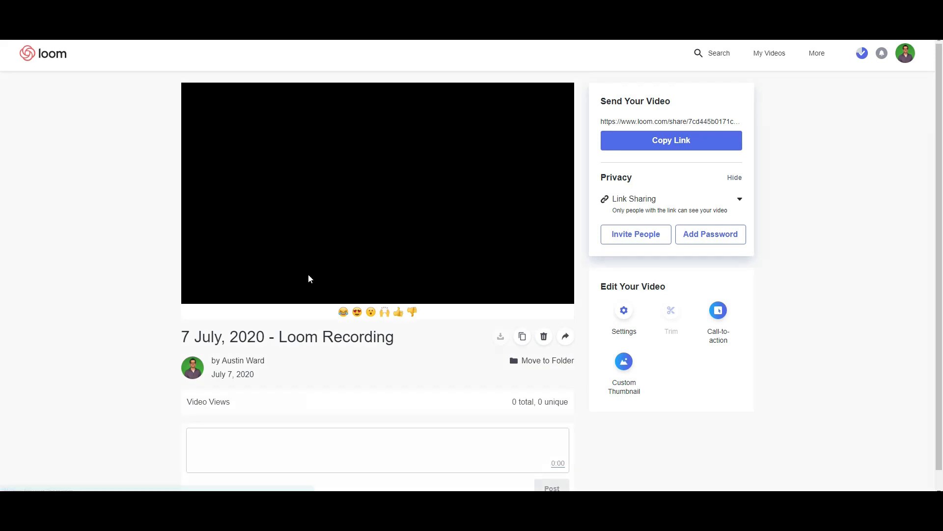
Open the recording's title for editing on its video page.
{"action": "left_click", "coordinate": [236, 334]}
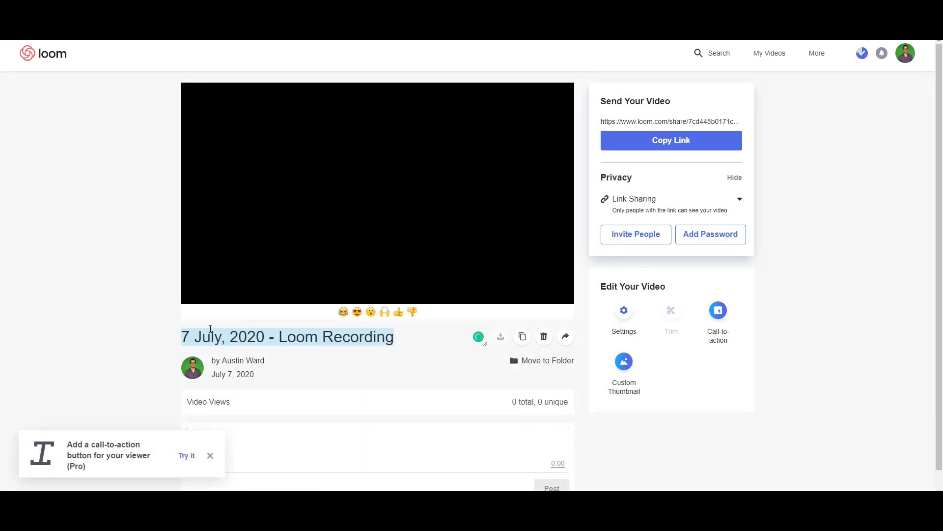
{"action": "left_click", "coordinate": [221, 340]}
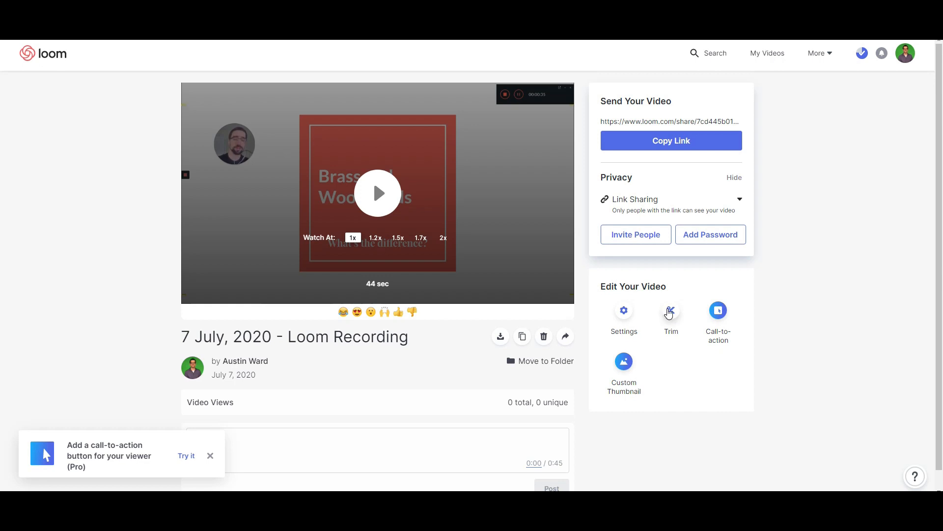
Try trimming the recording by starting a trim selection at 0:11 and adjusting its range.
{"action": "left_click", "coordinate": [670, 311]}
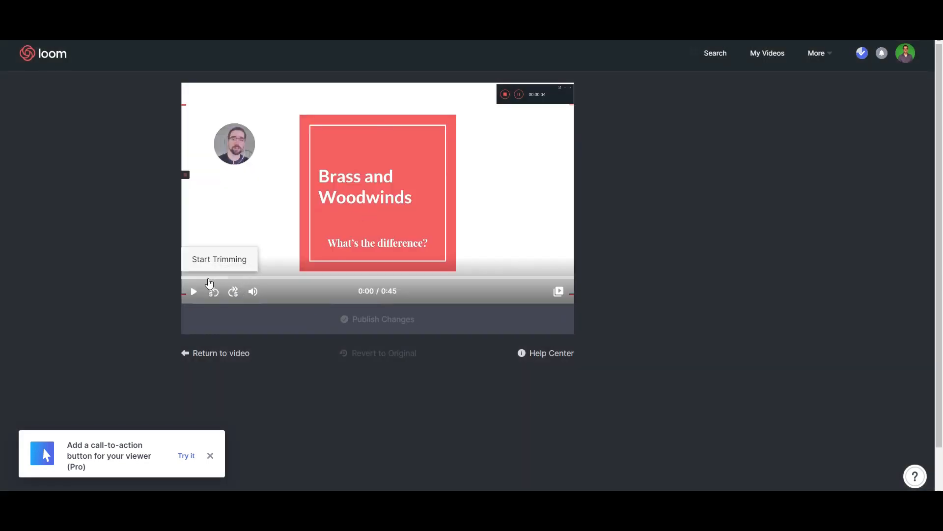
{"action": "left_click", "coordinate": [226, 277]}
{"action": "left_click", "coordinate": [277, 278]}
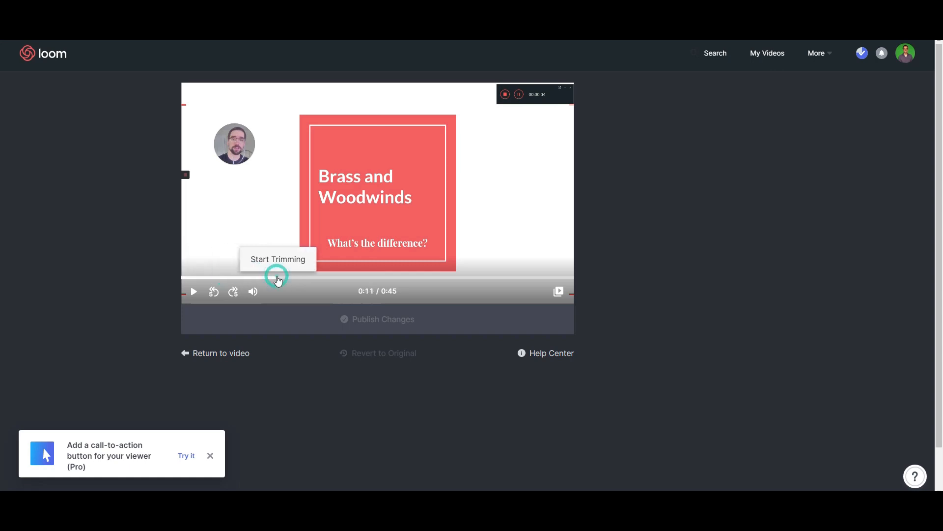
{"action": "left_click", "coordinate": [275, 280]}
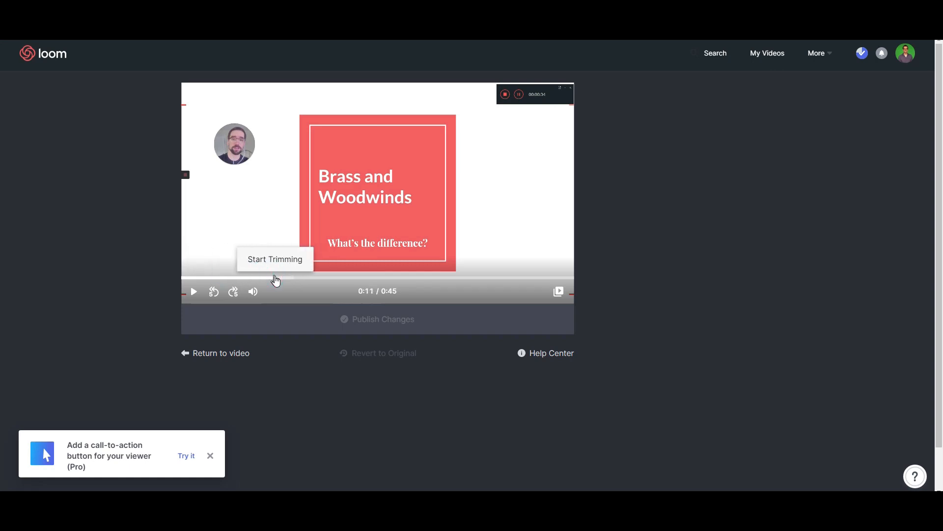
{"action": "left_click", "coordinate": [276, 278]}
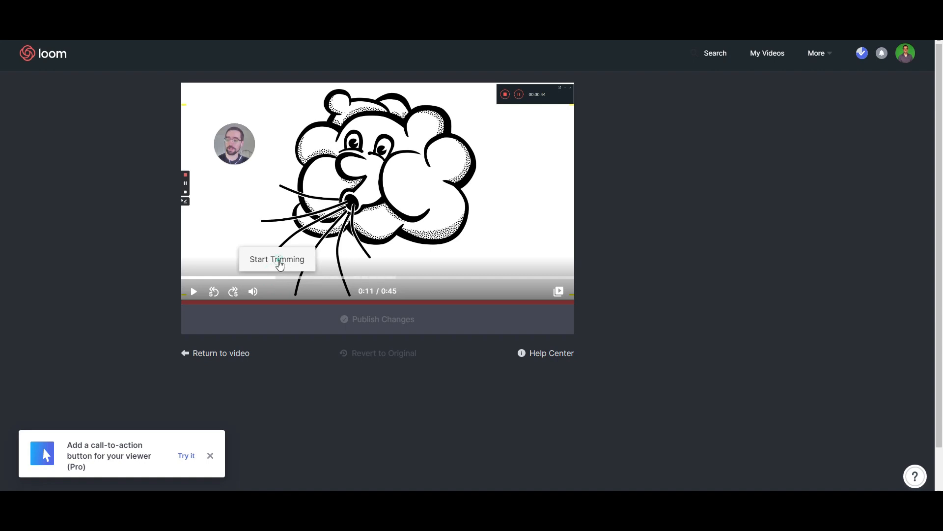
{"action": "left_click", "coordinate": [279, 265]}
{"action": "mouse_move", "coordinate": [354, 258]}
{"action": "left_mouse_down"}
{"action": "mouse_move", "coordinate": [256, 261]}
{"action": "mouse_move", "coordinate": [348, 259]}
{"action": "left_mouse_up"}
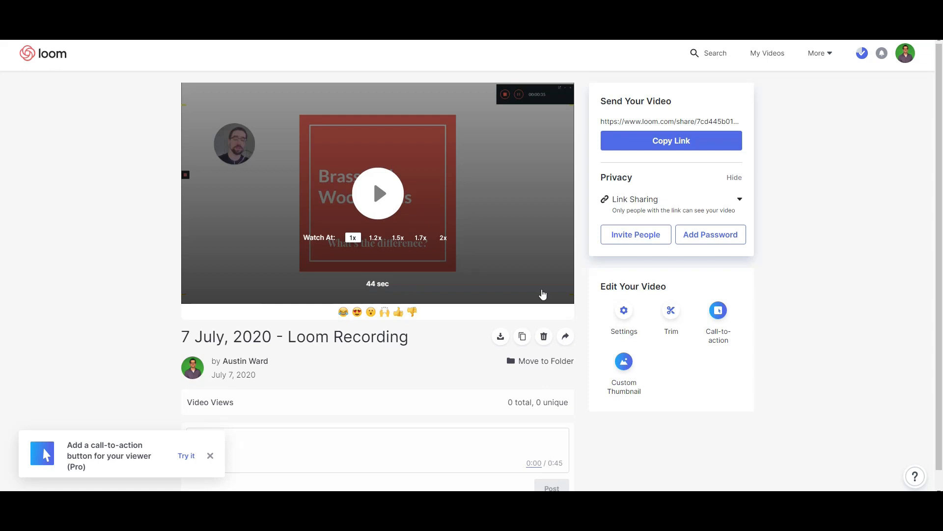
Draft a call-to-action for the video with the button text "Document" and go to its link field.
{"action": "left_click", "coordinate": [721, 310]}
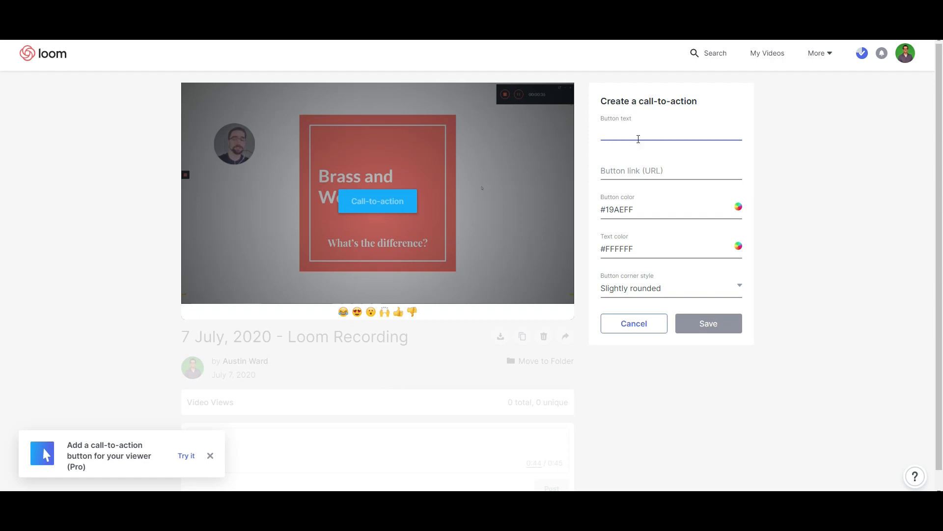
{"action": "type", "text": "Document"}
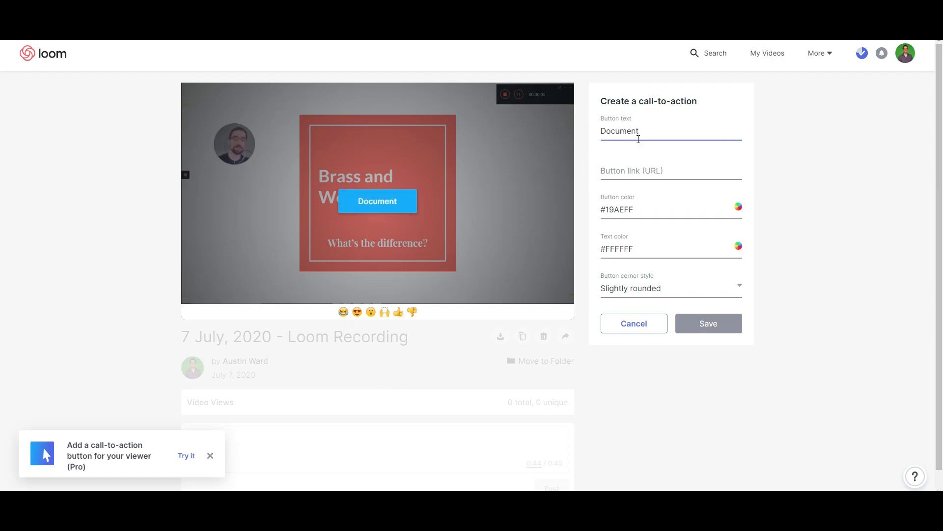
{"action": "left_click", "coordinate": [650, 169]}
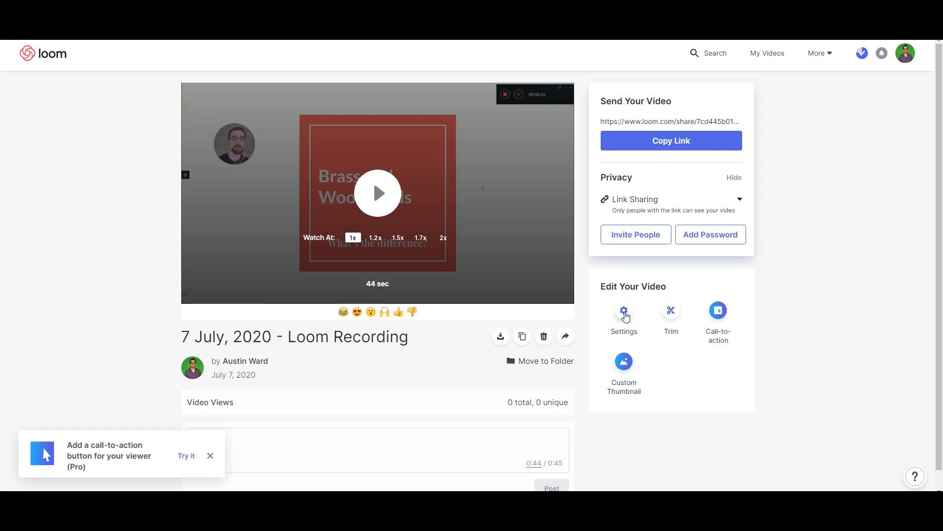
Open the video's settings to review the comment, emoji reaction, thumbnail, download and analytics options.
{"action": "left_click", "coordinate": [624, 313]}
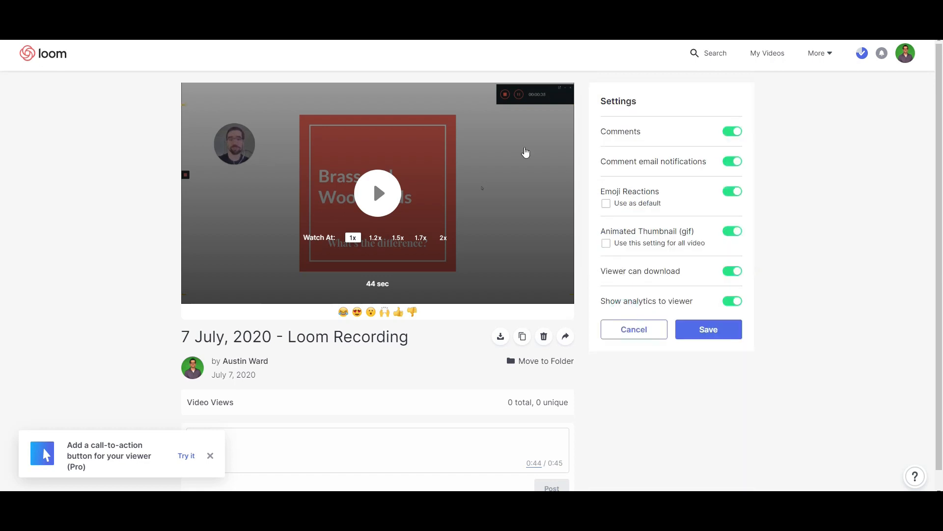